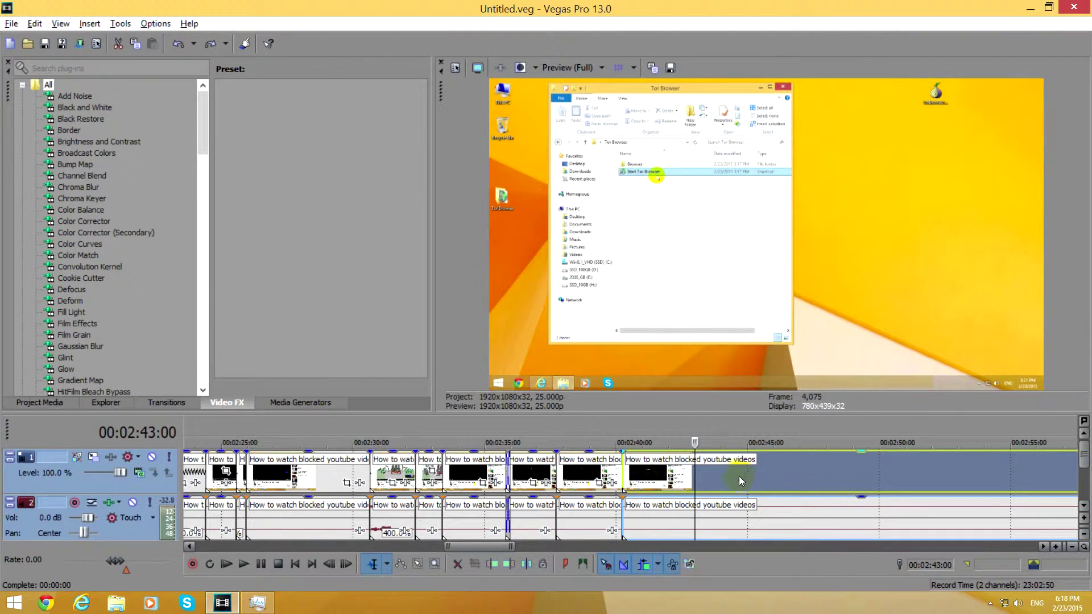
Drag the track-1 event near 00:02:36 left onto its neighbour to crossfade video and audio
{"action": "left_click", "coordinate": [725, 468]}
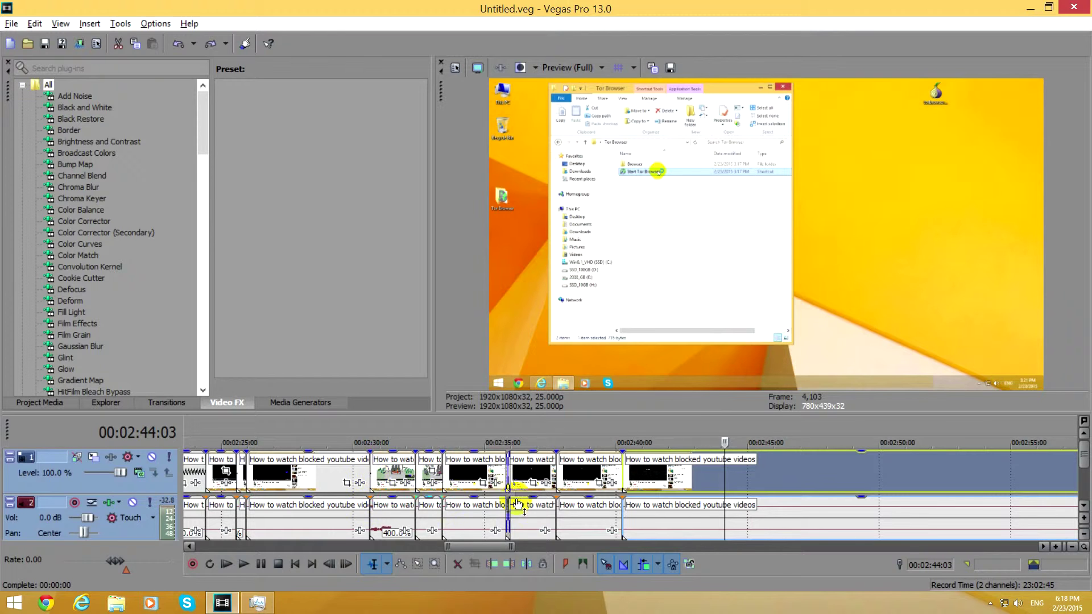
{"action": "scroll", "coordinate": [512, 489], "scroll_direction": "up", "scroll_amount": 3}
{"action": "left_click", "coordinate": [230, 468]}
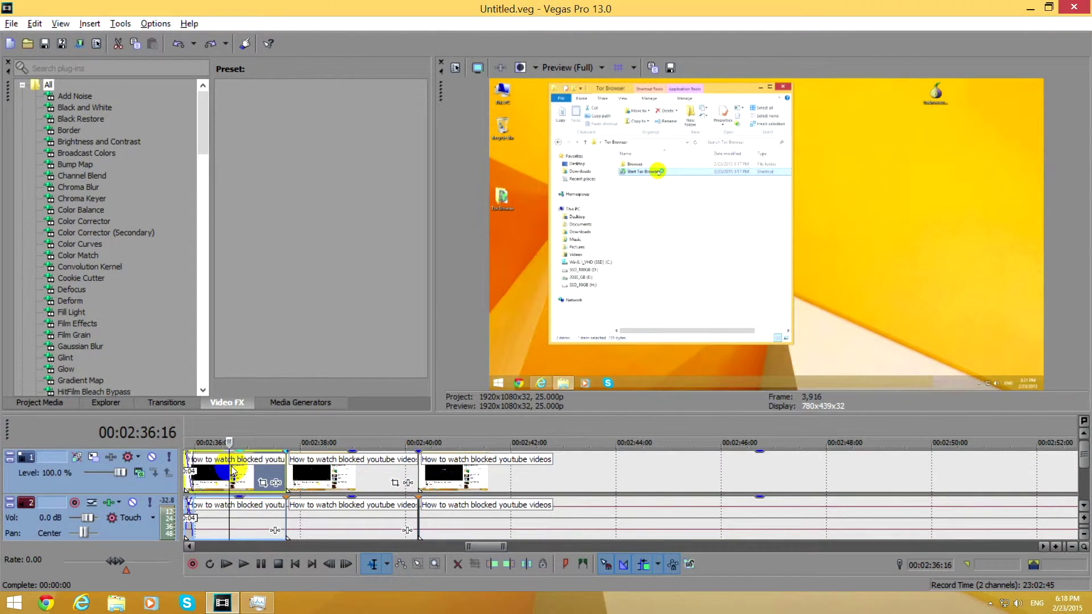
{"action": "scroll", "coordinate": [512, 483], "scroll_direction": "up", "scroll_amount": 4}
{"action": "left_click_drag", "start_coordinate": [830, 484], "coordinate": [787, 475]}
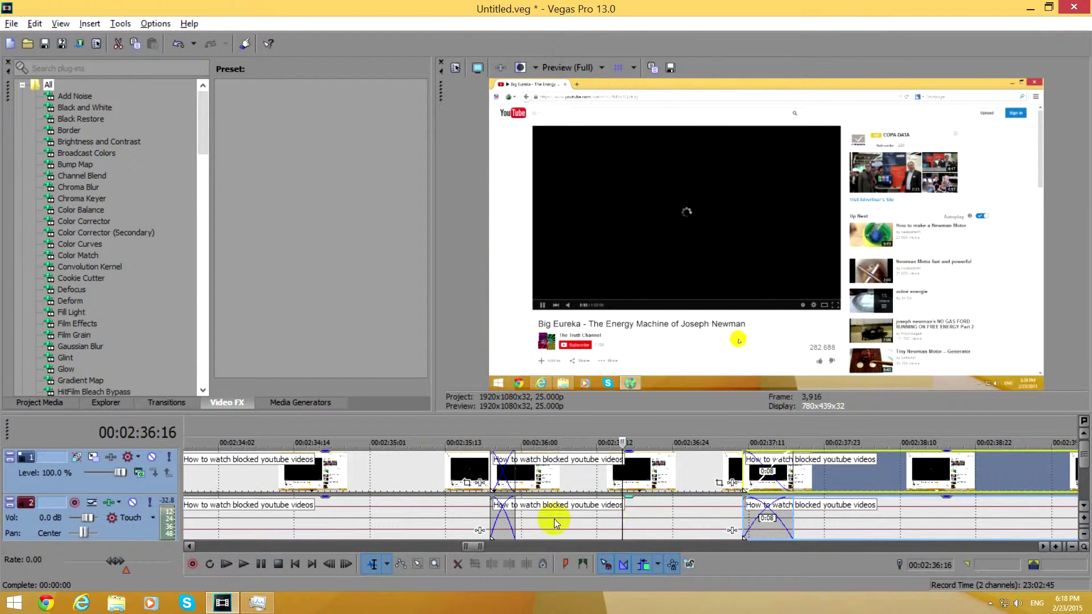
{"action": "left_click", "coordinate": [396, 462]}
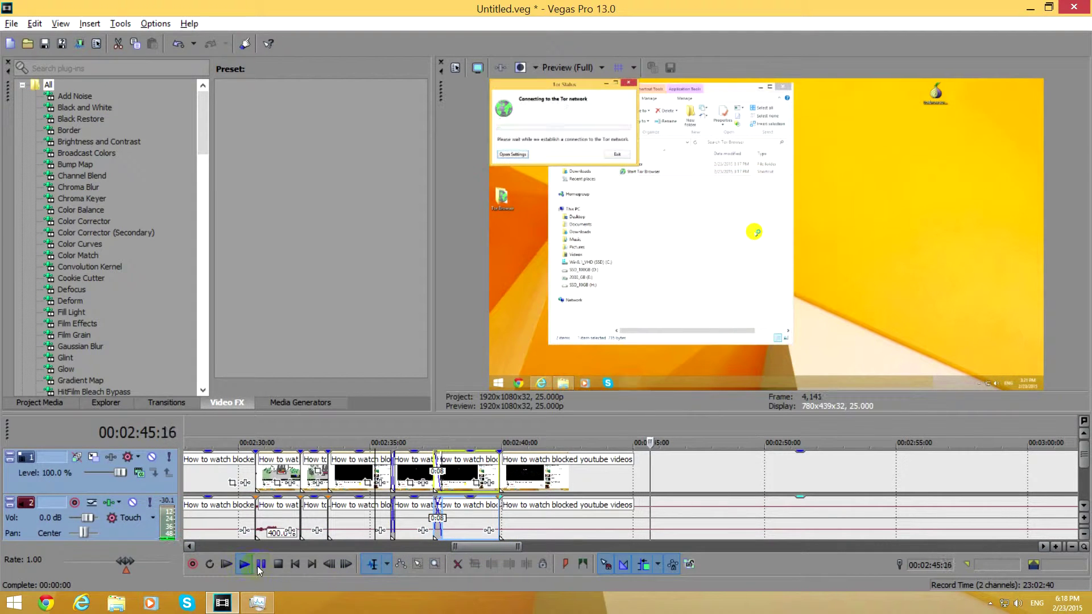
{"action": "left_click", "coordinate": [262, 565]}
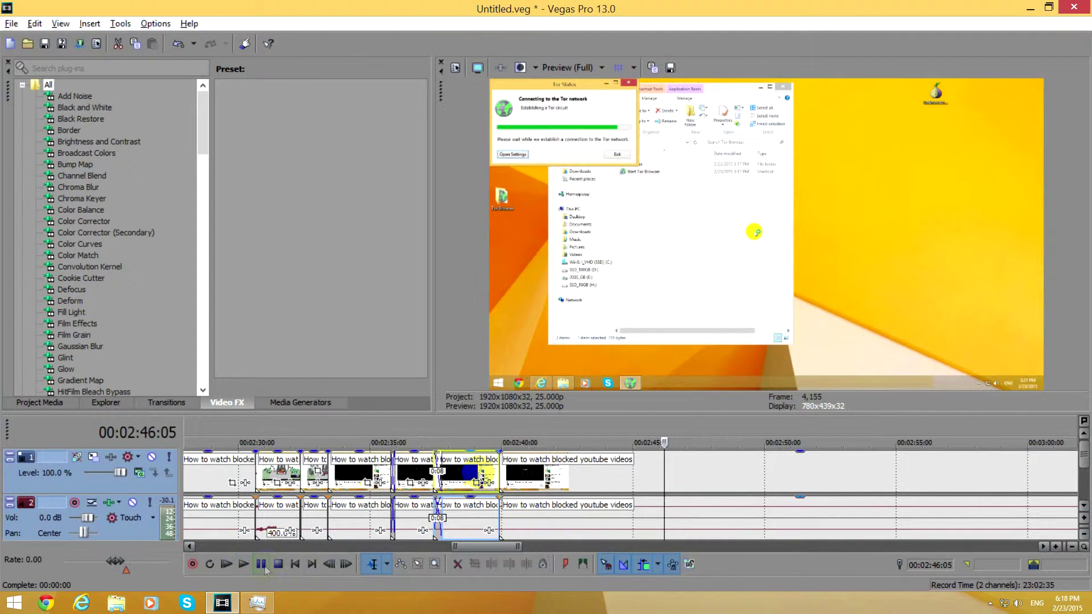
{"action": "left_click", "coordinate": [354, 429]}
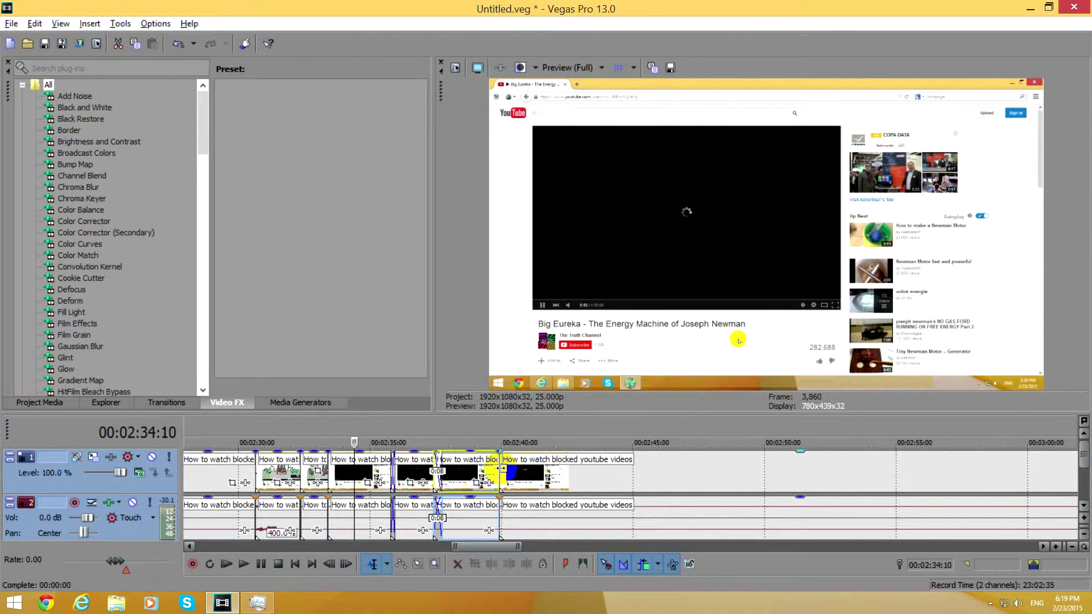
{"action": "scroll", "coordinate": [476, 518], "scroll_direction": "down", "scroll_amount": 10}
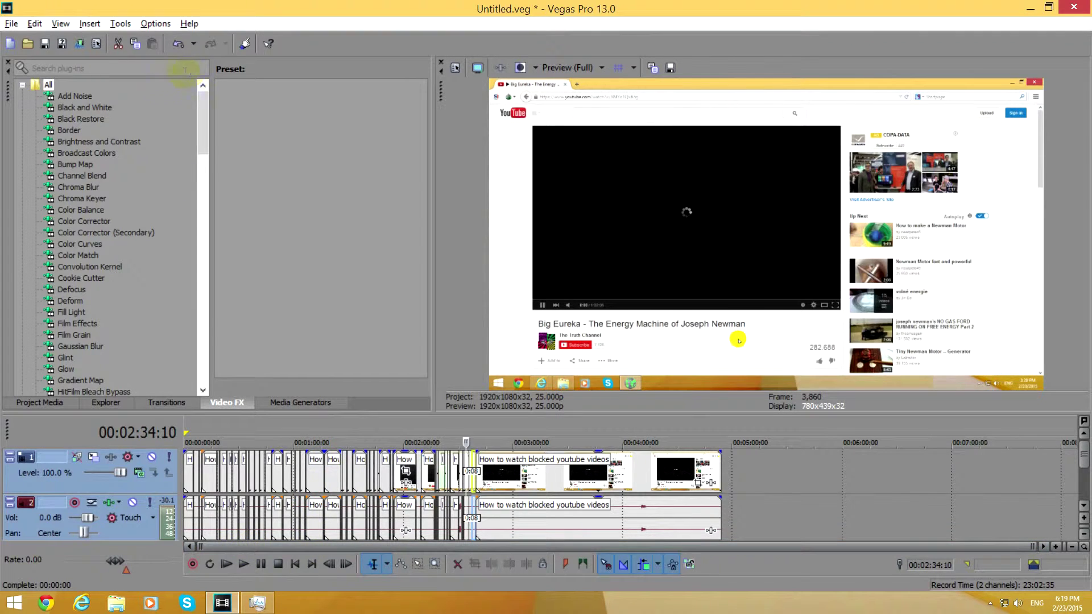
In Render As, choose the Video for Windows HD 1080-60i YUV template and customize it
{"action": "left_click", "coordinate": [79, 43]}
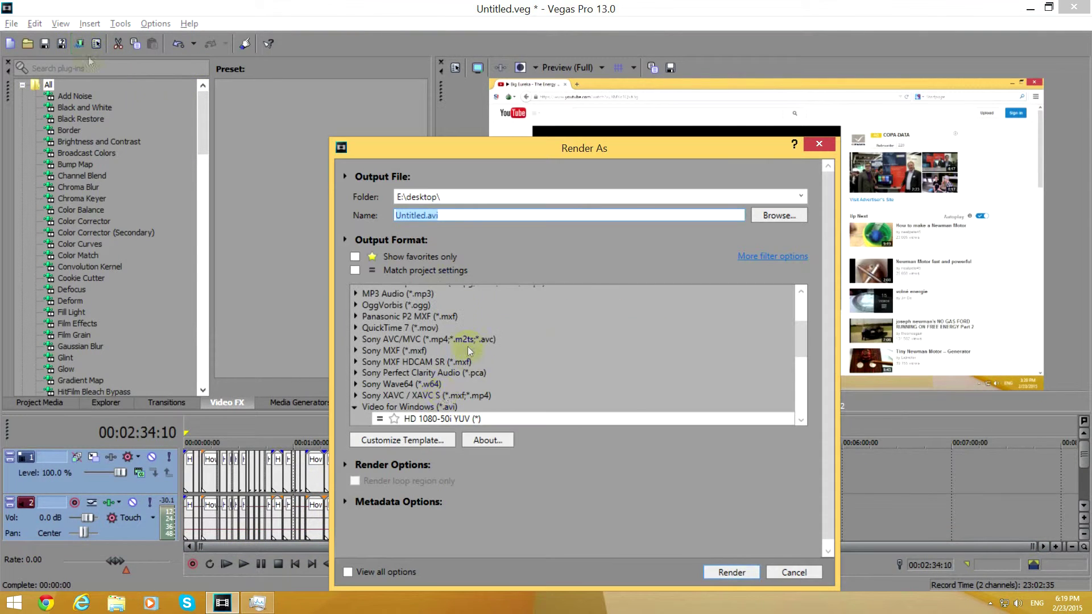
{"action": "left_click", "coordinate": [452, 407]}
{"action": "scroll", "coordinate": [468, 399], "scroll_direction": "down", "scroll_amount": 5}
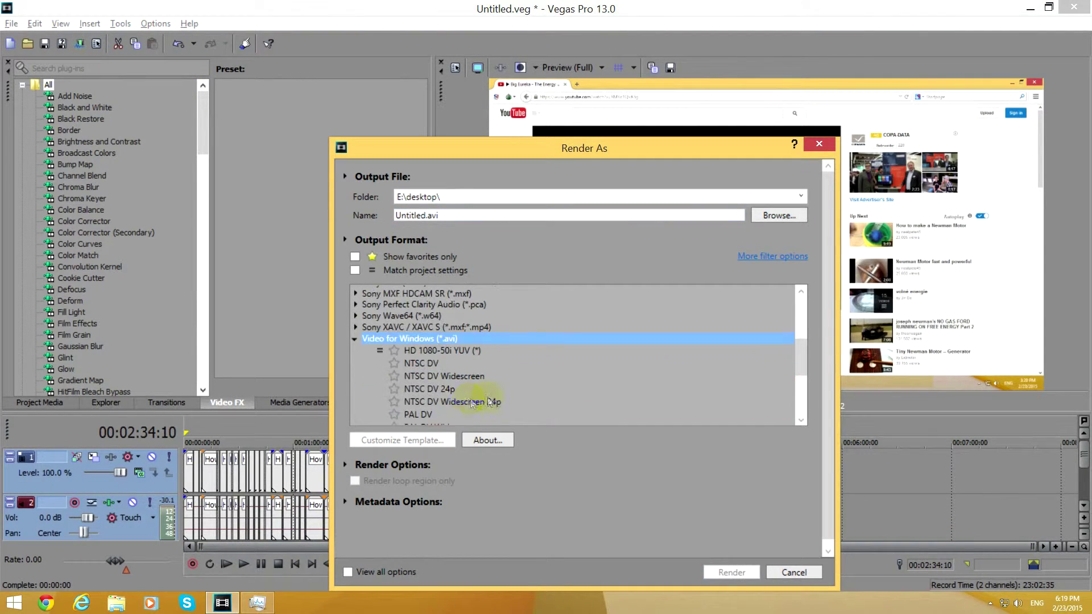
{"action": "scroll", "coordinate": [460, 395], "scroll_direction": "down", "scroll_amount": 2}
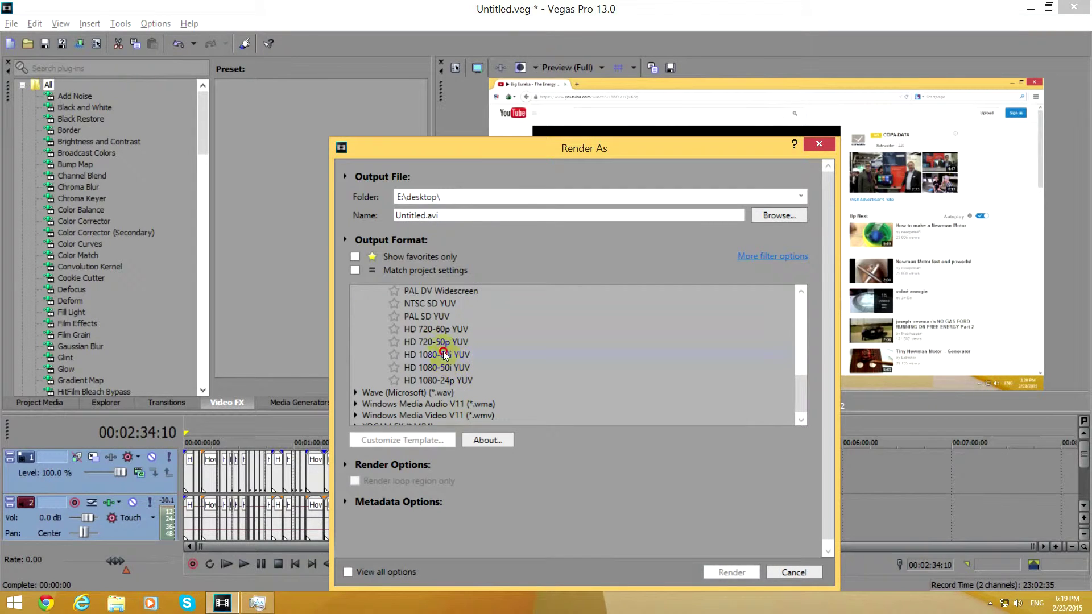
{"action": "left_click", "coordinate": [445, 355]}
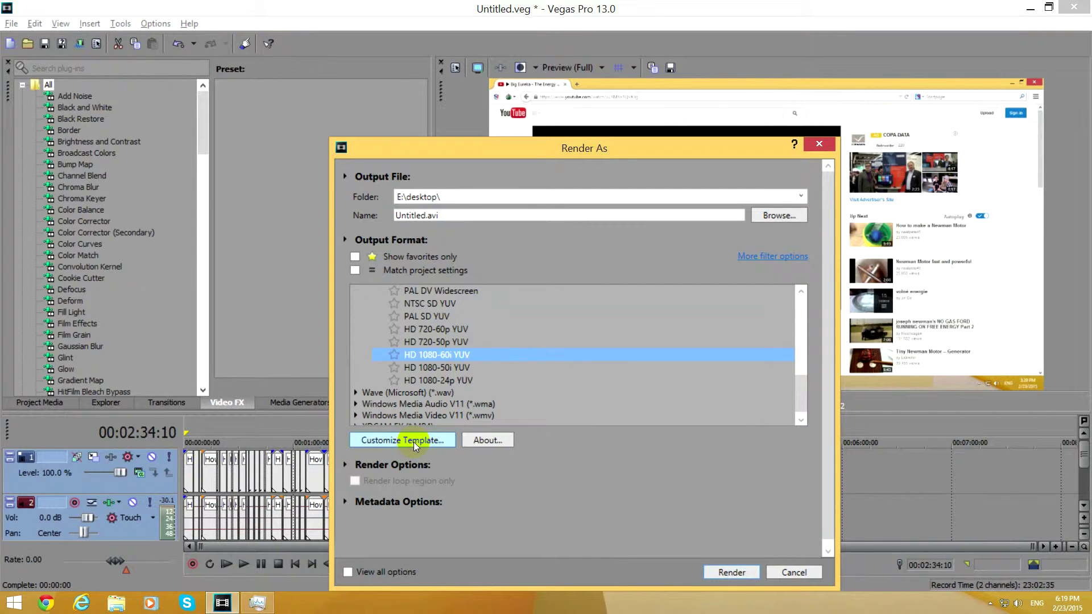
{"action": "left_click", "coordinate": [389, 441]}
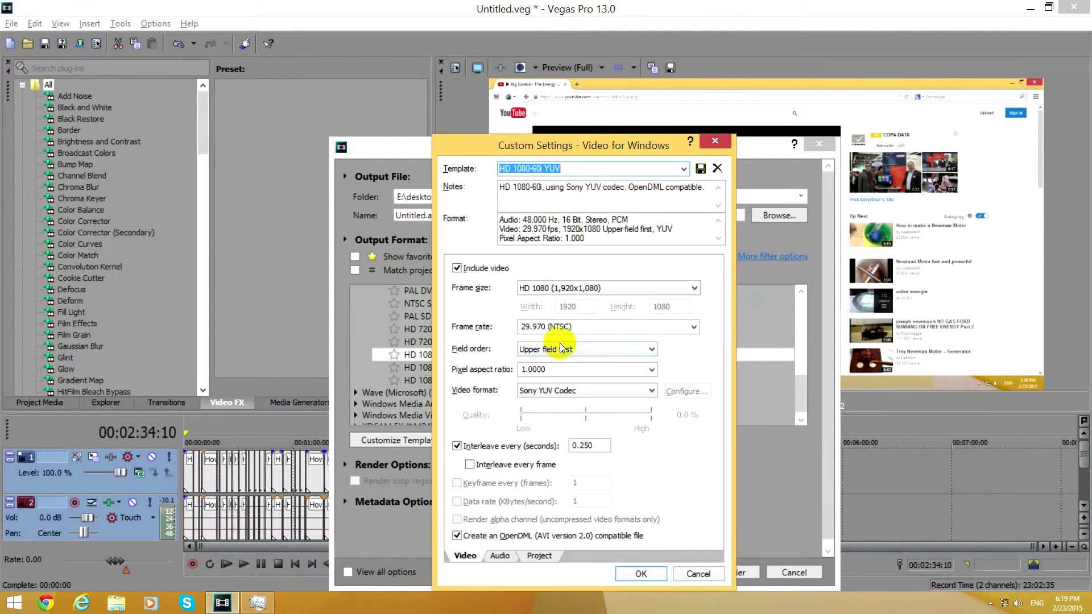
Set 25.000 (PAL) frame rate, progressive field order and Lagarith Lossless Codec
{"action": "left_click", "coordinate": [691, 328]}
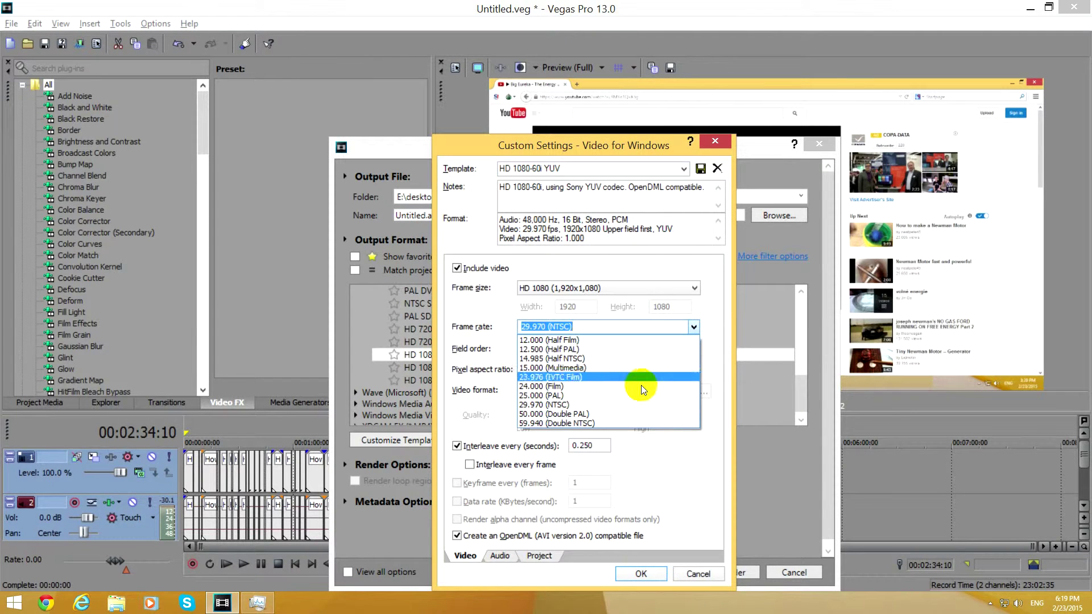
{"action": "left_click", "coordinate": [635, 394]}
{"action": "left_click", "coordinate": [624, 348]}
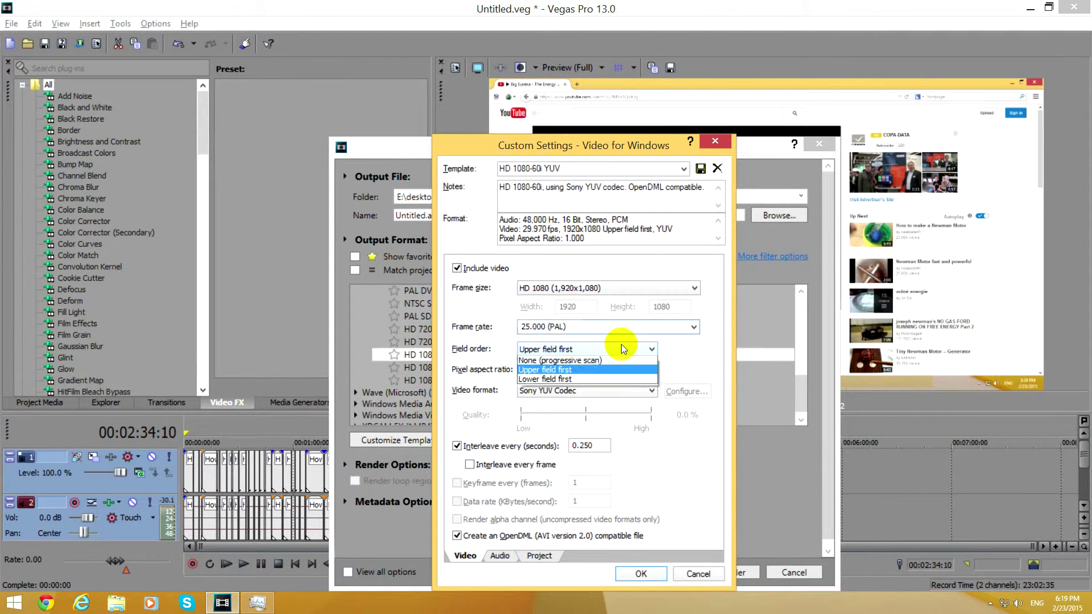
{"action": "left_click", "coordinate": [578, 360]}
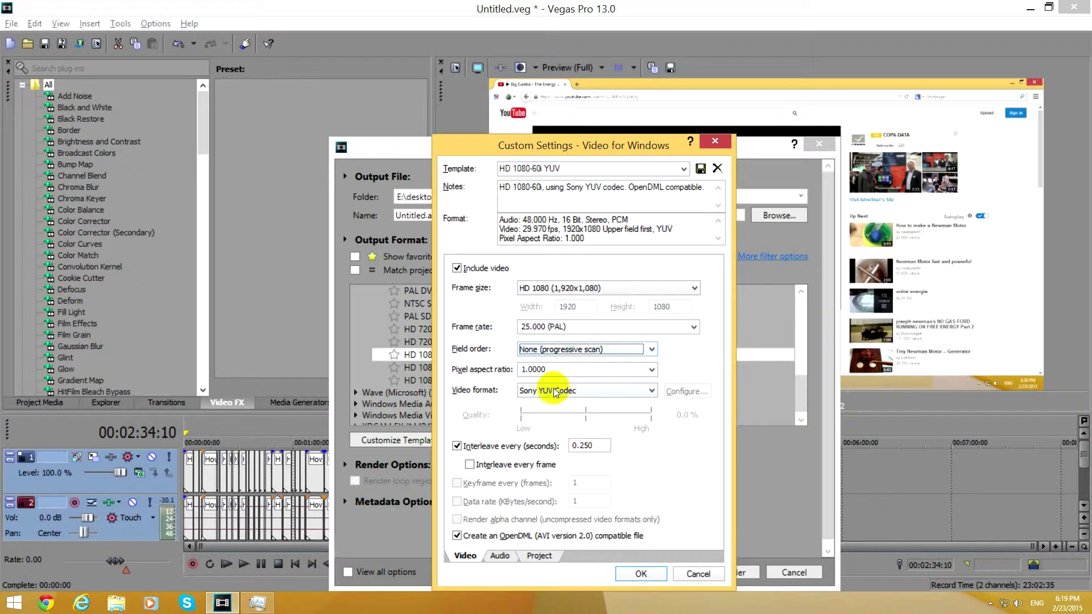
{"action": "left_click", "coordinate": [554, 391]}
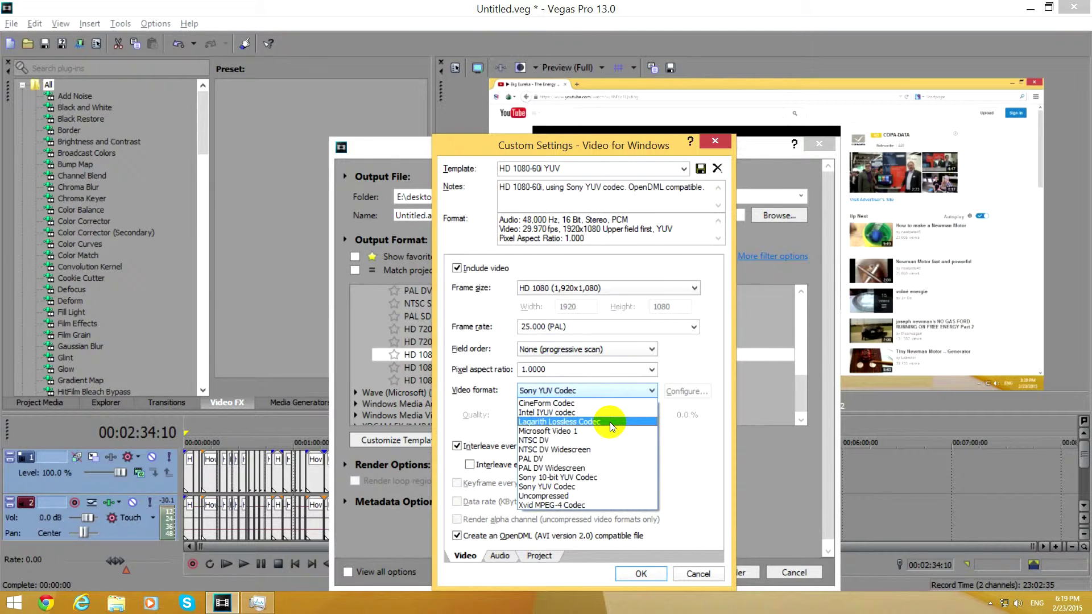
{"action": "left_click", "coordinate": [610, 422]}
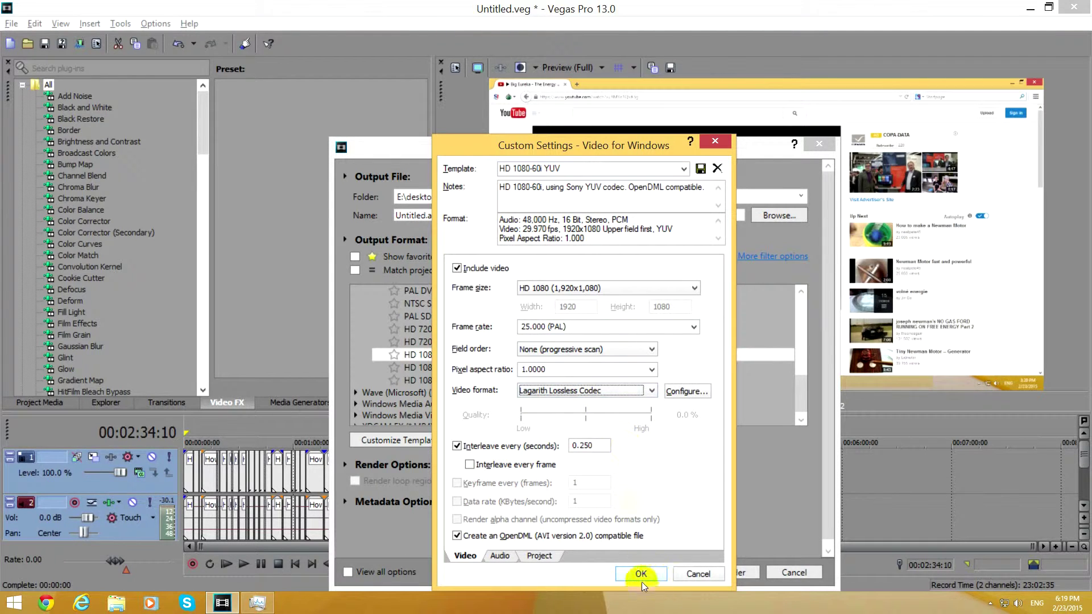
Confirm the custom settings, close Render As, and start a new project without saving
{"action": "left_click", "coordinate": [699, 575]}
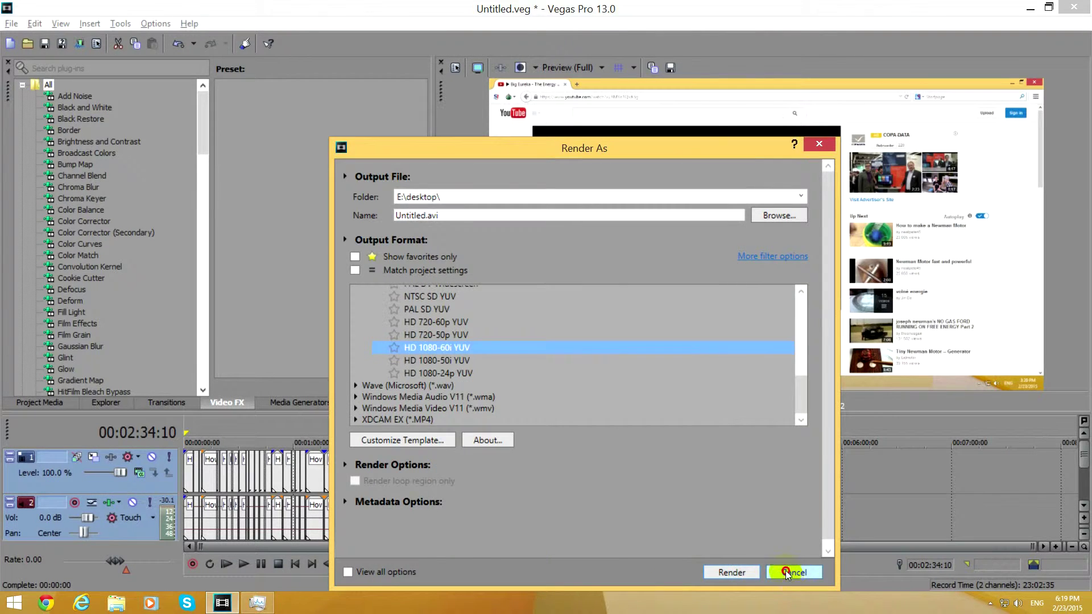
{"action": "left_click", "coordinate": [786, 573]}
{"action": "left_click", "coordinate": [10, 44]}
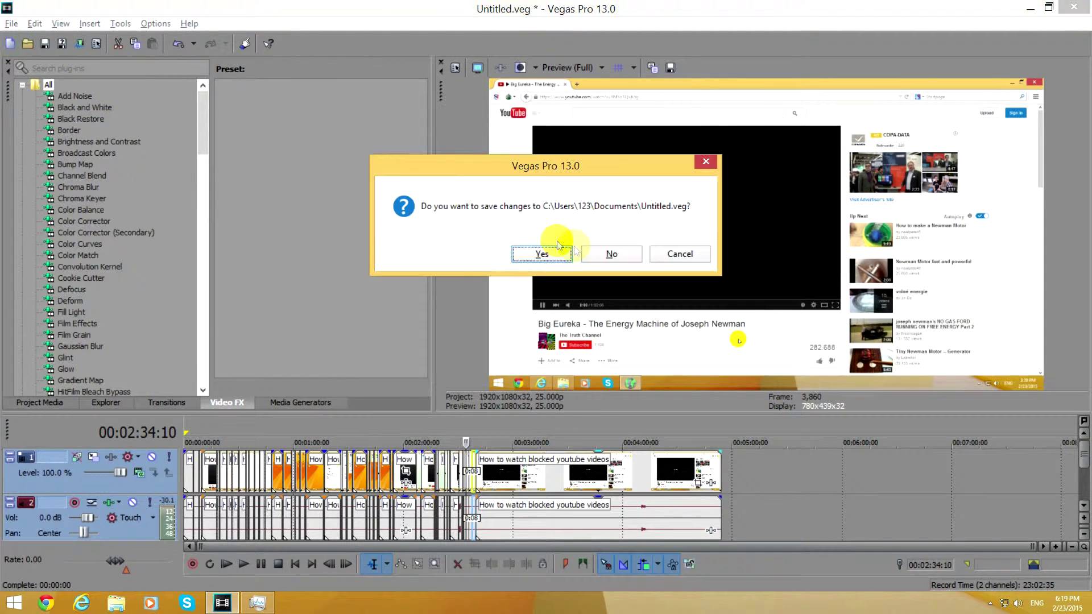
{"action": "left_click", "coordinate": [609, 252]}
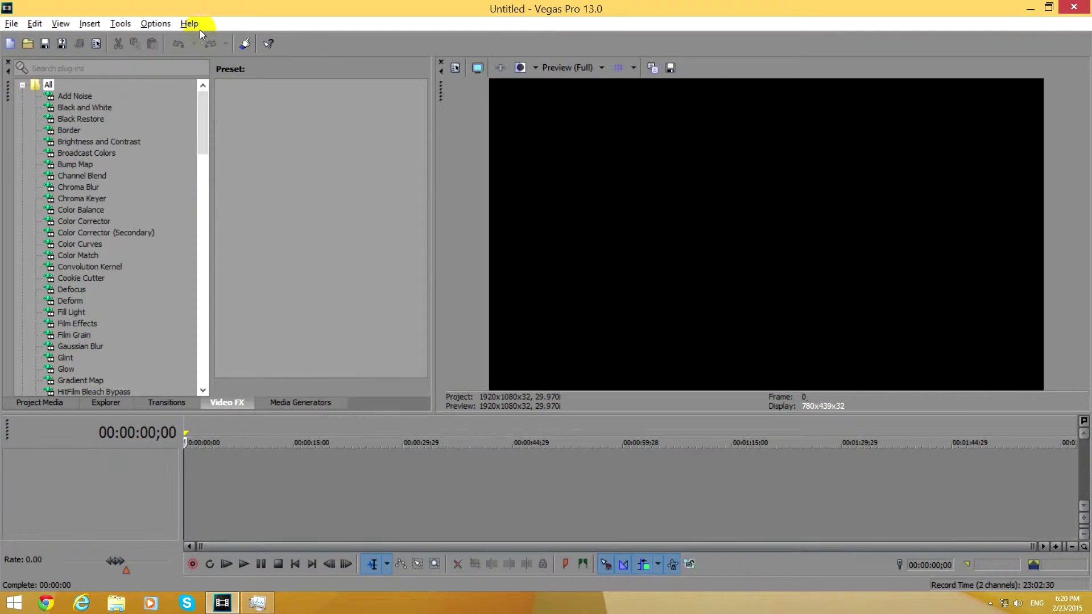
Drag Untitled.avi from the desktop onto the timeline and maximize the Vegas window
{"action": "left_click_drag", "start_coordinate": [210, 14], "coordinate": [407, 51]}
{"action": "mouse_move", "coordinate": [77, 444]}
{"action": "left_mouse_down"}
{"action": "mouse_move", "coordinate": [445, 435]}
{"action": "mouse_move", "coordinate": [494, 361]}
{"action": "left_mouse_up"}
{"action": "left_click", "coordinate": [271, 406]}
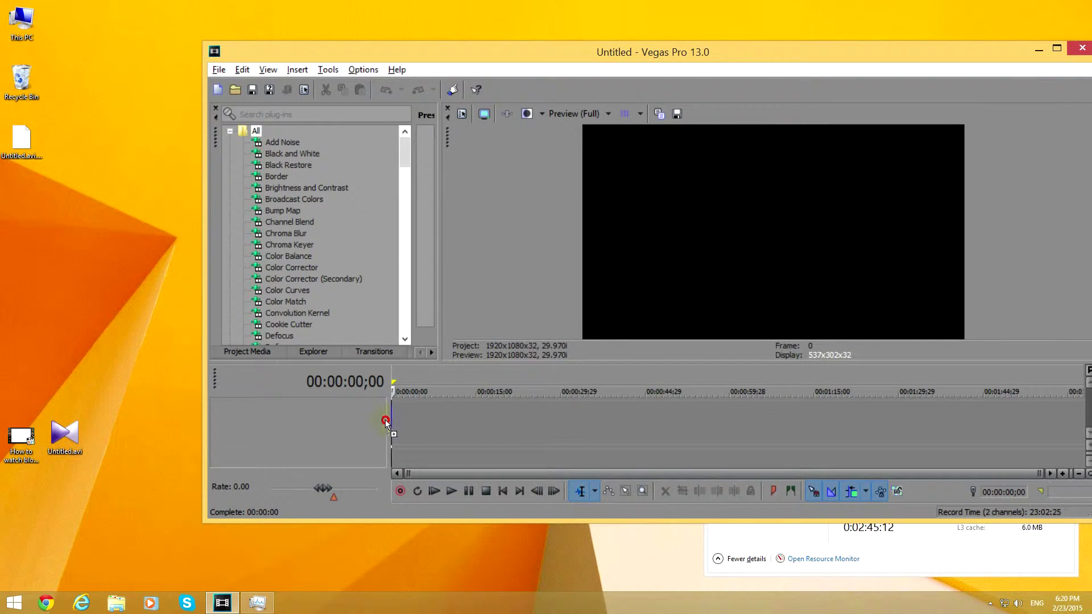
{"action": "left_click_drag", "start_coordinate": [405, 422], "coordinate": [443, 408]}
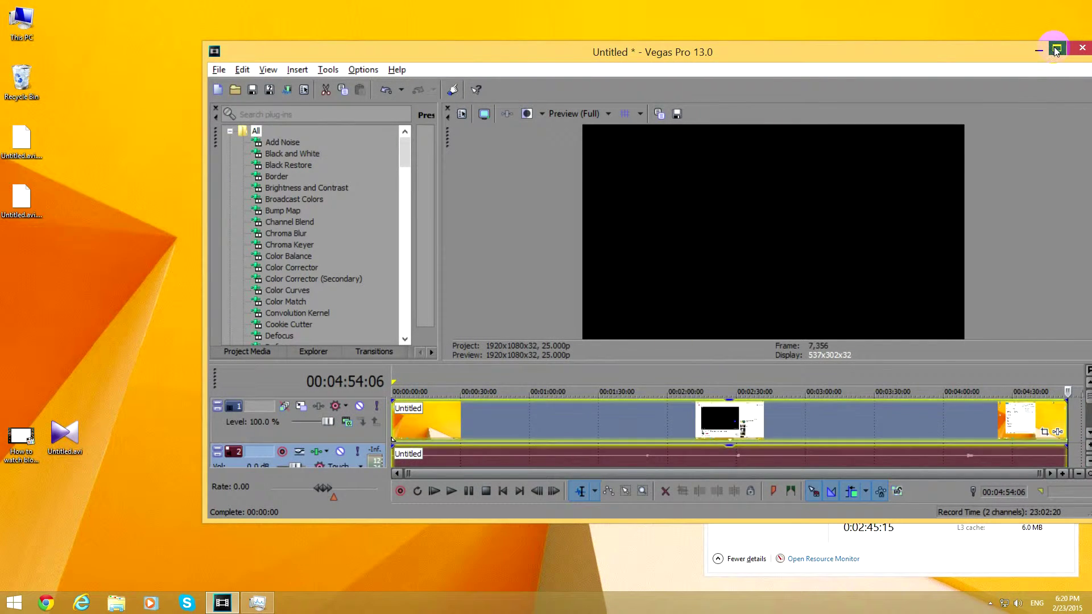
{"action": "key", "text": "super+Up"}
{"action": "left_click_drag", "start_coordinate": [391, 316], "coordinate": [391, 405]}
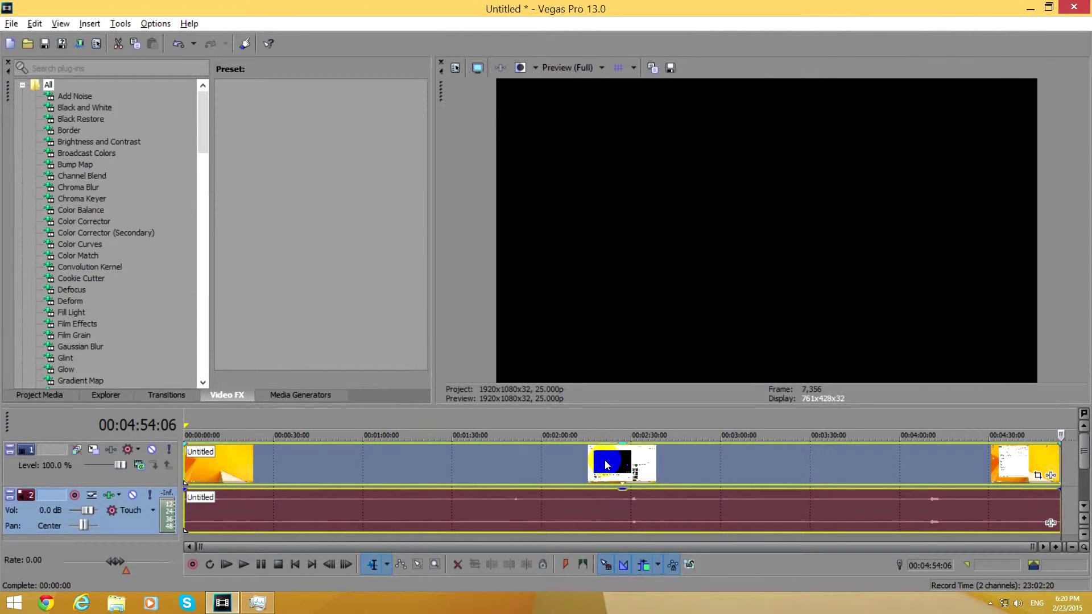
Split the Untitled clip at 1:30, 1:40 and 1:48 with S
{"action": "left_click", "coordinate": [453, 421]}
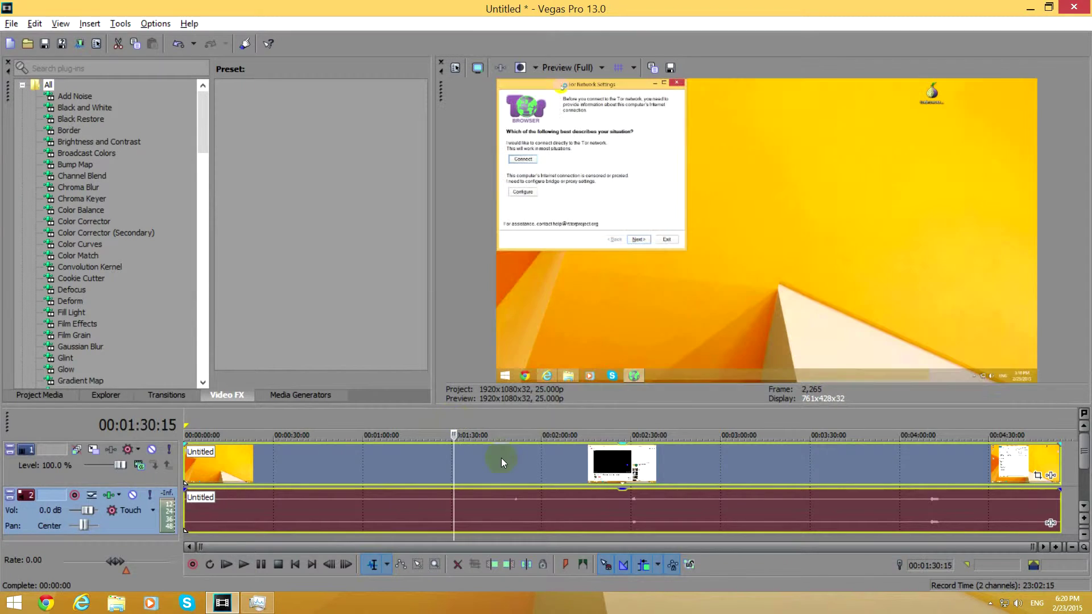
{"action": "scroll", "coordinate": [470, 480], "scroll_direction": "up", "scroll_amount": 2}
{"action": "left_click", "coordinate": [470, 480]}
{"action": "key", "text": "s"}
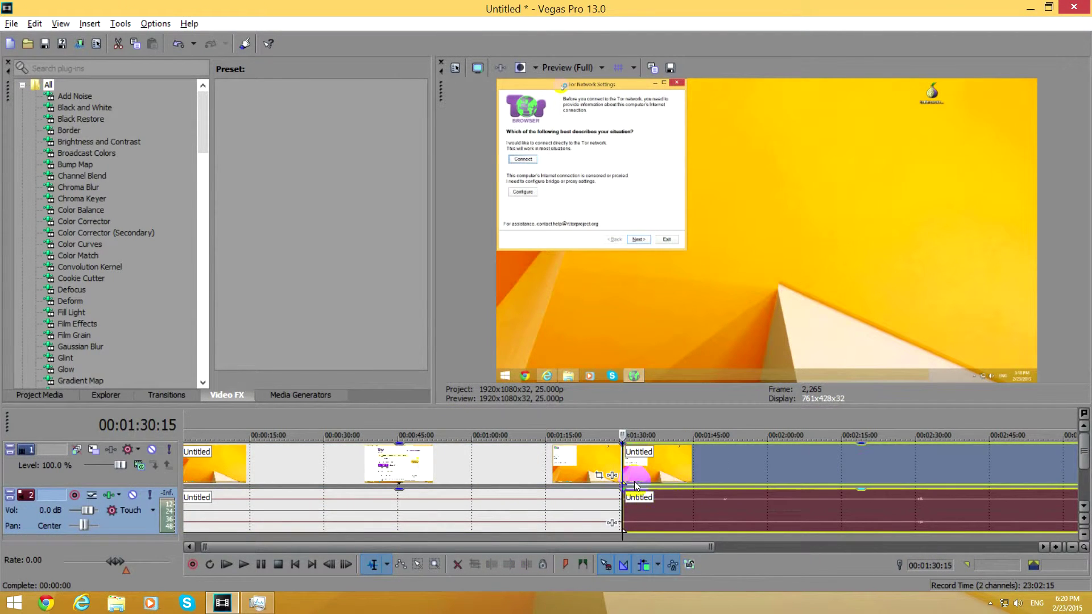
{"action": "left_click", "coordinate": [674, 455]}
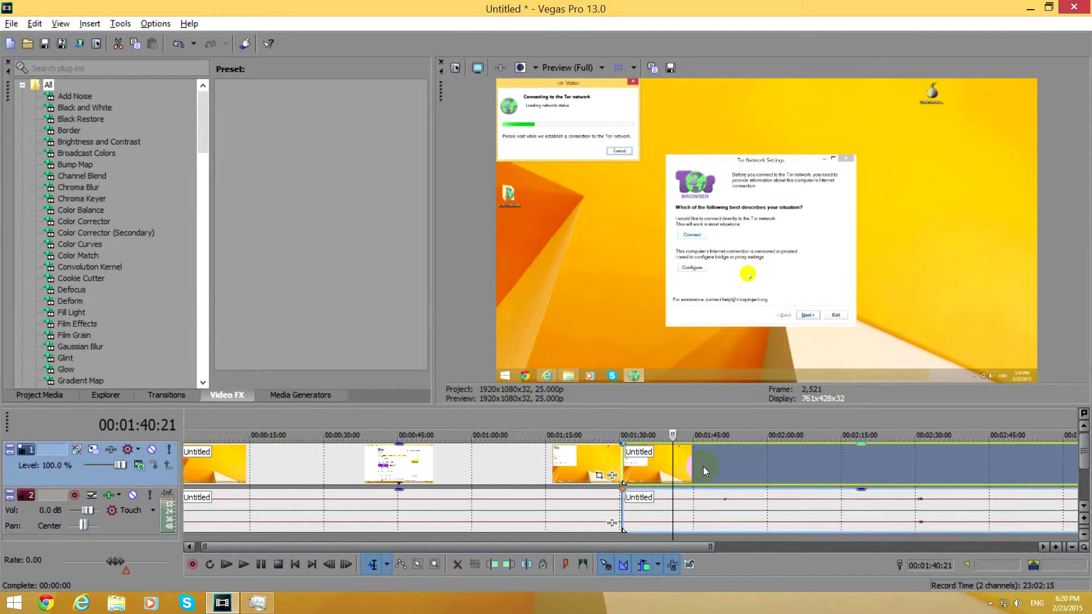
{"action": "key", "text": "s"}
{"action": "left_click", "coordinate": [710, 463]}
{"action": "key", "text": "s"}
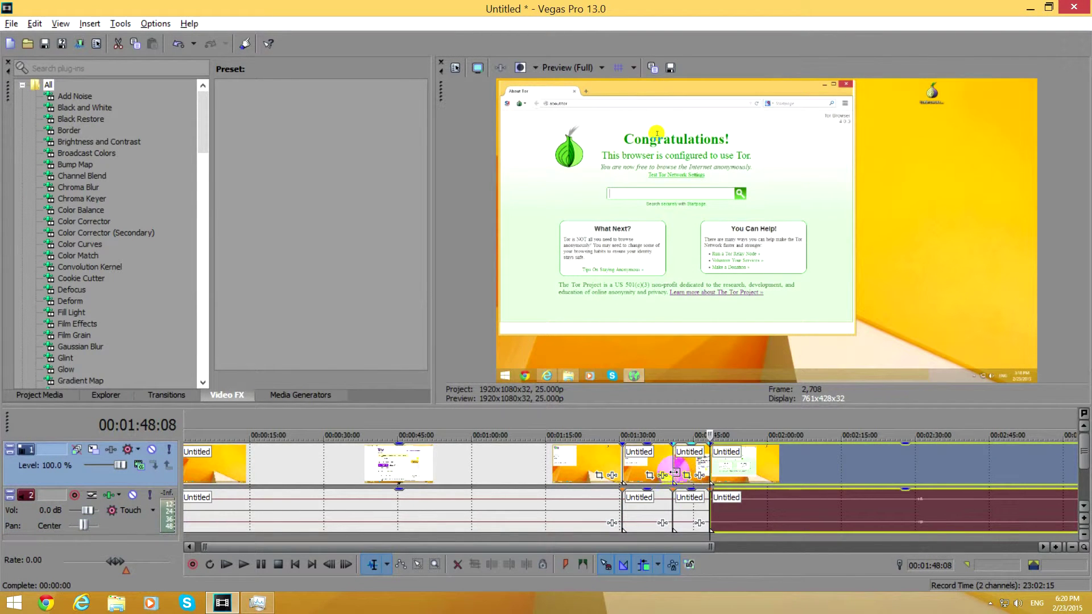
Slide the three later pieces left onto their neighbours to form crossfades
{"action": "left_click", "coordinate": [608, 428]}
{"action": "scroll", "coordinate": [744, 463], "scroll_direction": "up", "scroll_amount": 4}
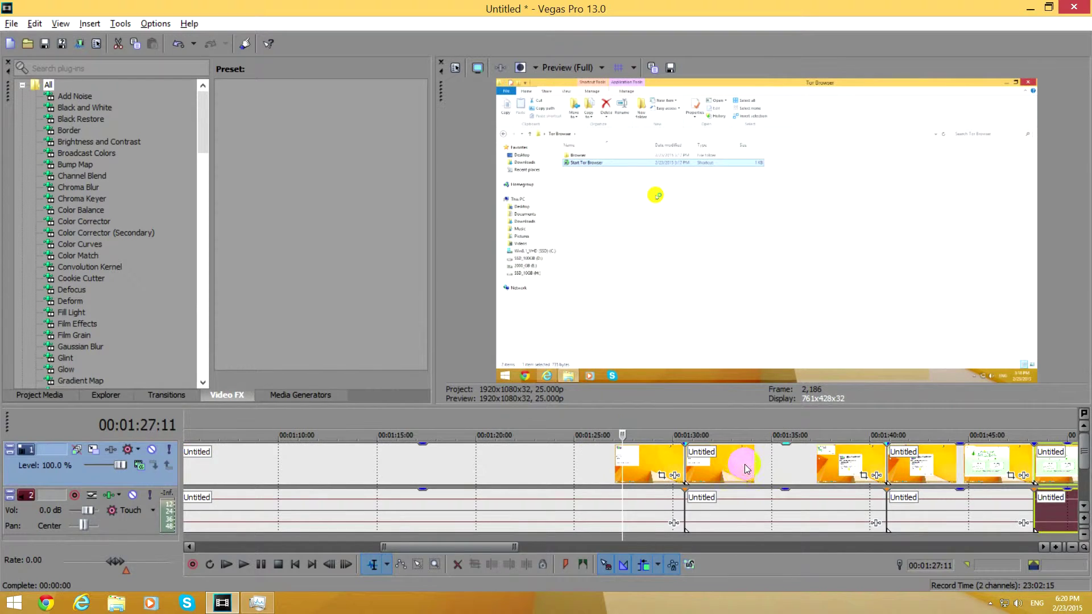
{"action": "left_click_drag", "start_coordinate": [743, 463], "coordinate": [719, 463]}
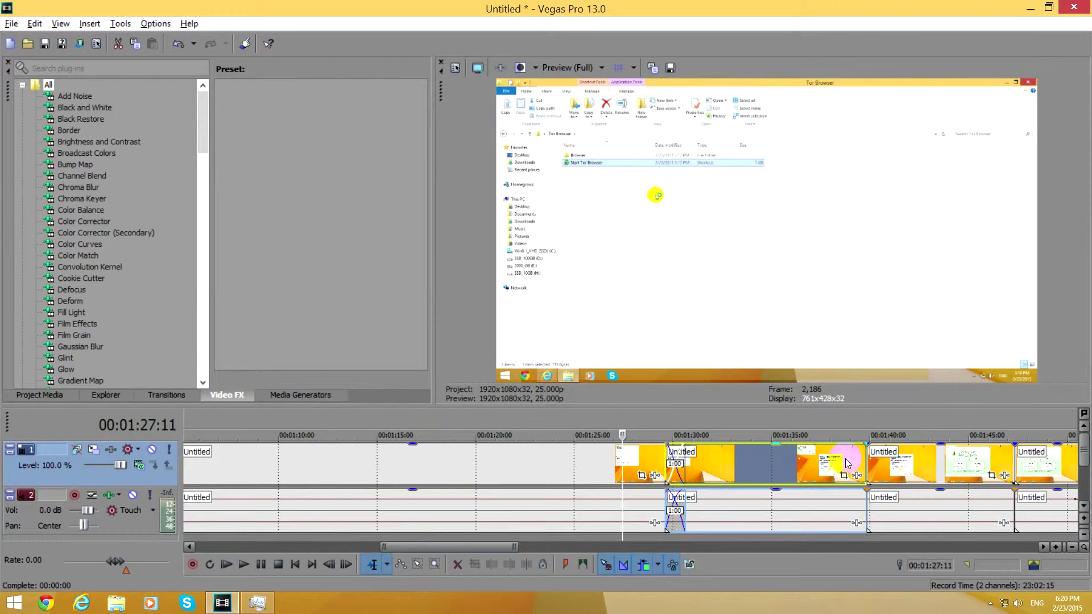
{"action": "left_click_drag", "start_coordinate": [882, 463], "coordinate": [864, 464]}
{"action": "left_click_drag", "start_coordinate": [1038, 462], "coordinate": [1019, 462]}
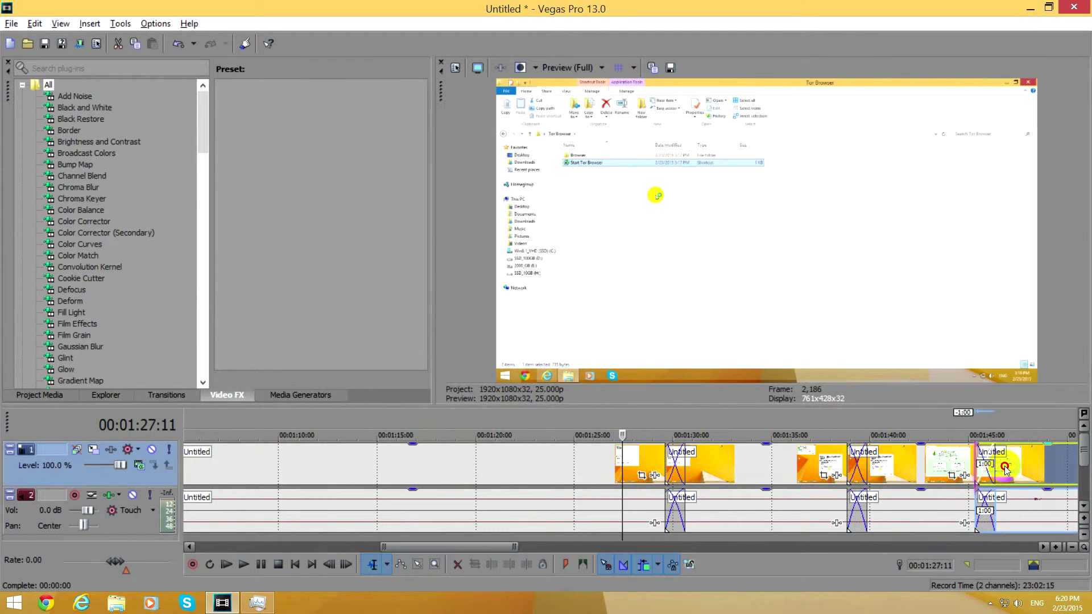
{"action": "left_click", "coordinate": [586, 418]}
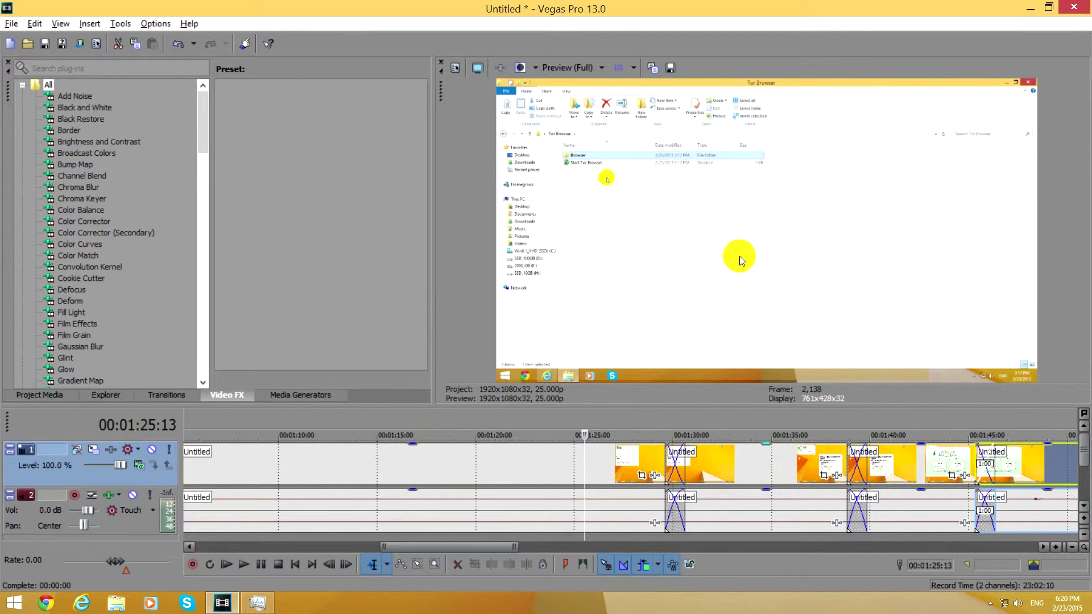
{"action": "key", "text": "space"}
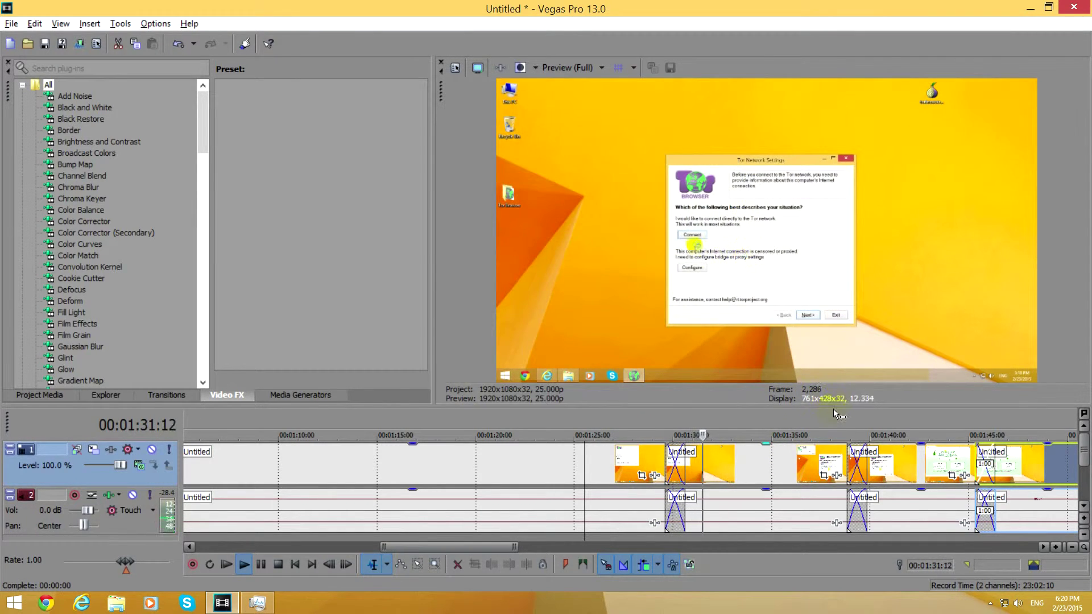
{"action": "left_click", "coordinate": [821, 435]}
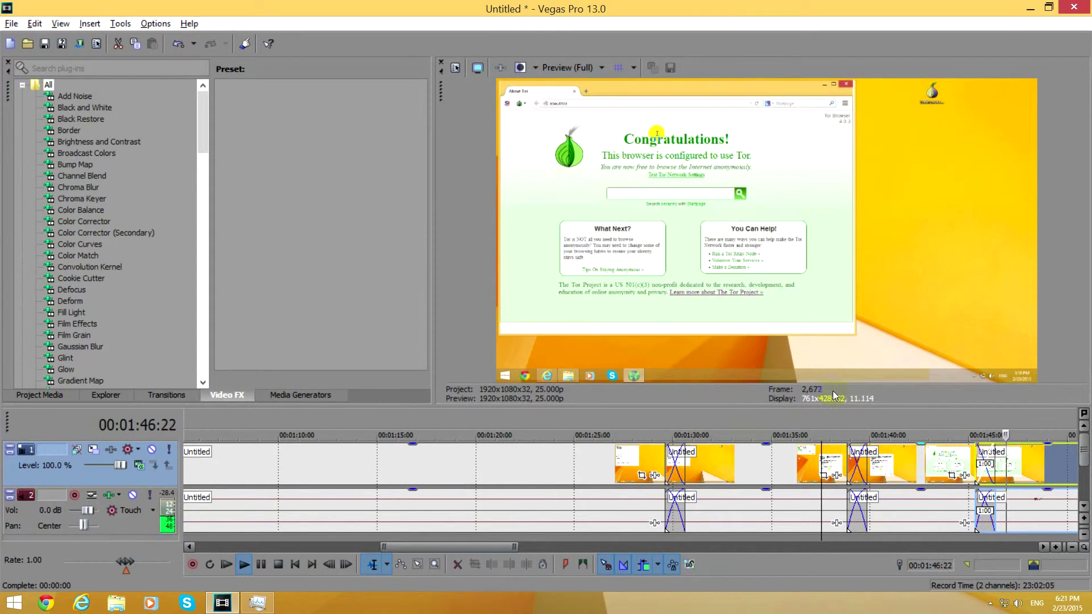
{"action": "scroll", "coordinate": [797, 450], "scroll_direction": "down", "scroll_amount": 8}
{"action": "key", "text": "space"}
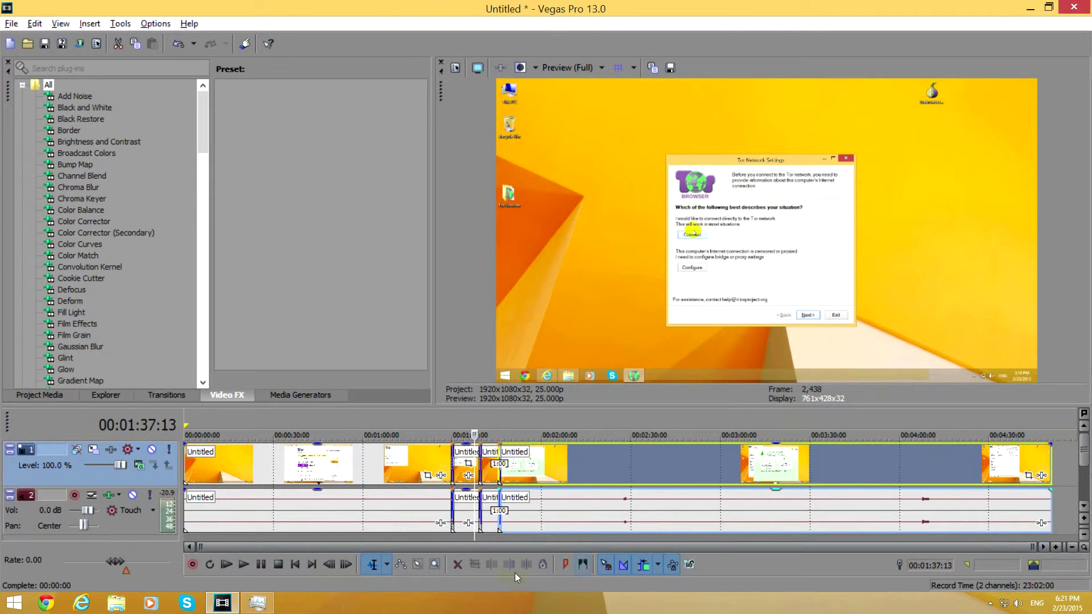
Open Task Manager from the taskbar and show the CPU performance graph
{"action": "left_click", "coordinate": [355, 606]}
{"action": "right_click", "coordinate": [355, 607]}
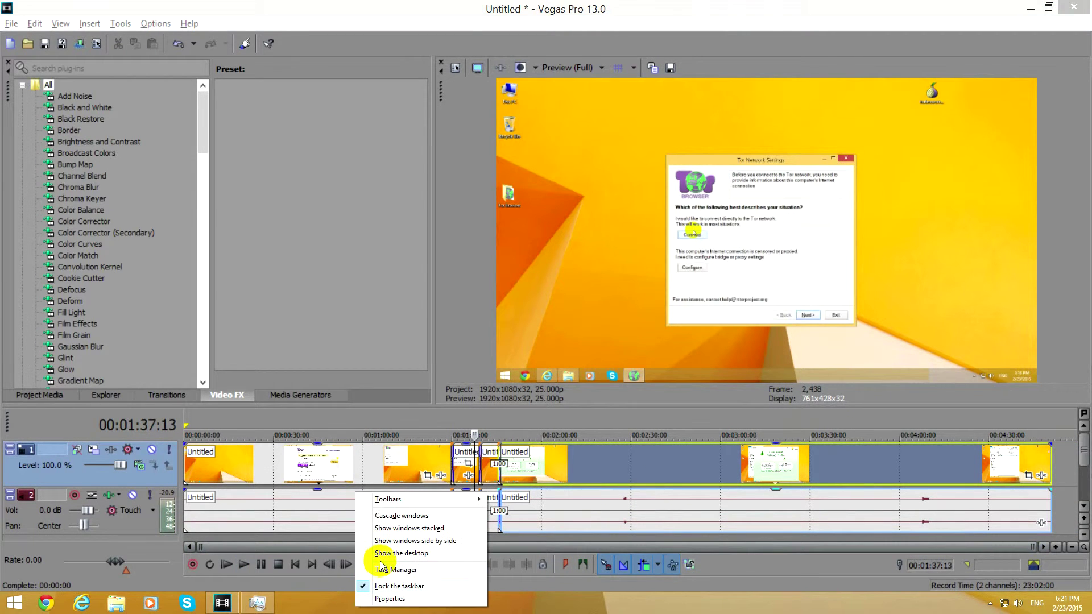
{"action": "left_click", "coordinate": [421, 569]}
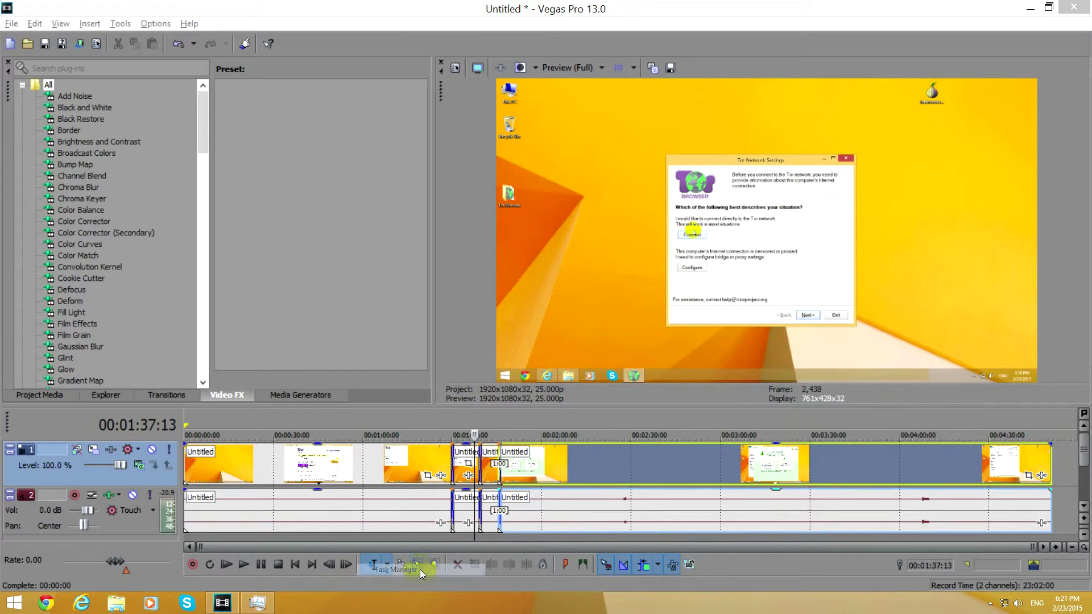
{"action": "left_click", "coordinate": [789, 310]}
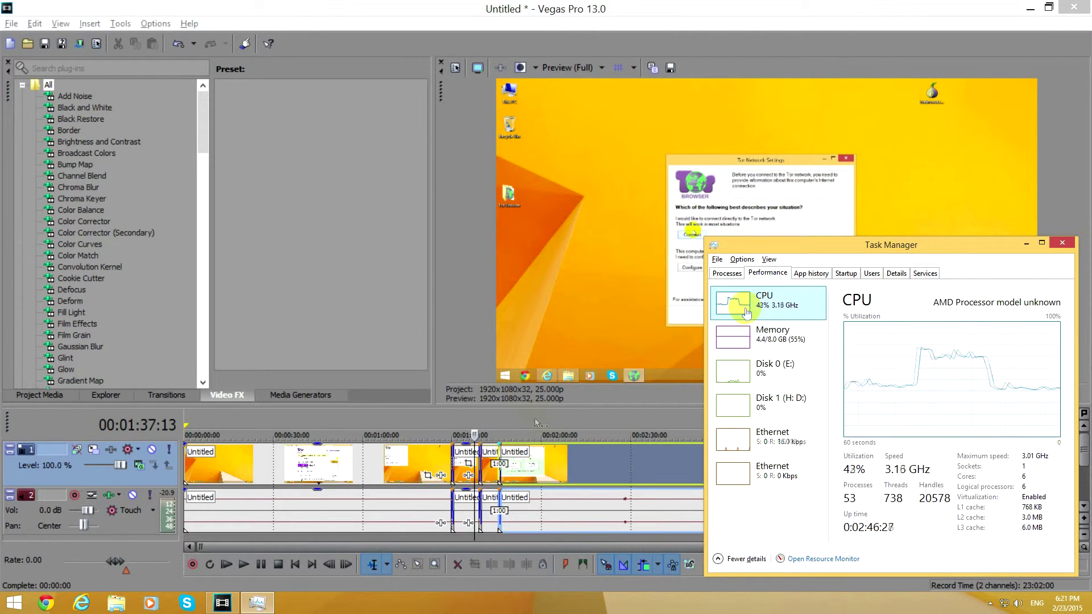
Play the Vegas project from about 1:23 with Task Manager in front
{"action": "left_click", "coordinate": [432, 418]}
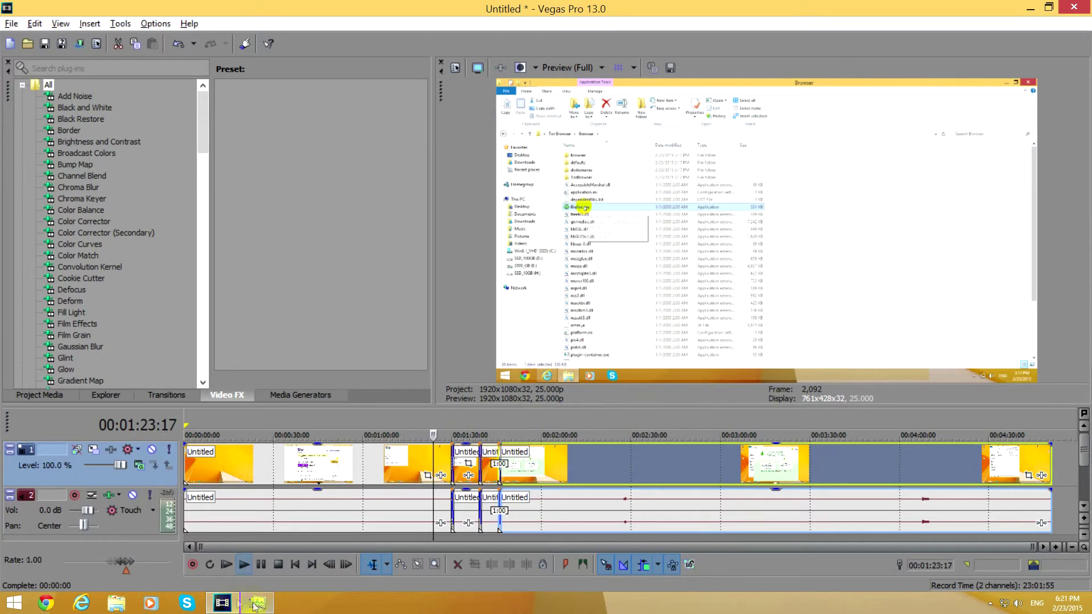
{"action": "key", "text": "space"}
{"action": "left_click", "coordinate": [257, 603]}
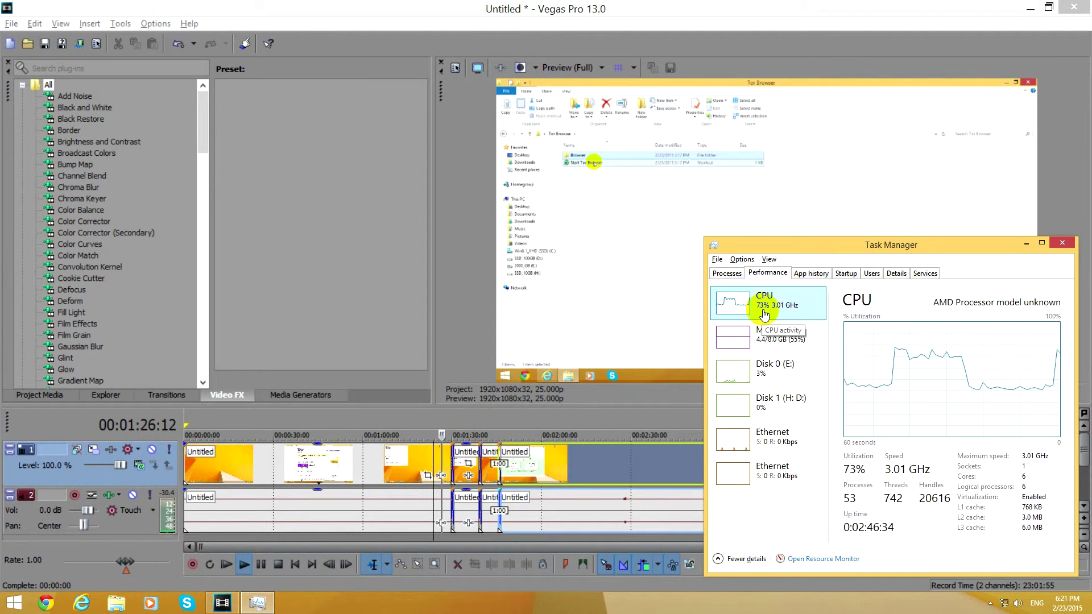